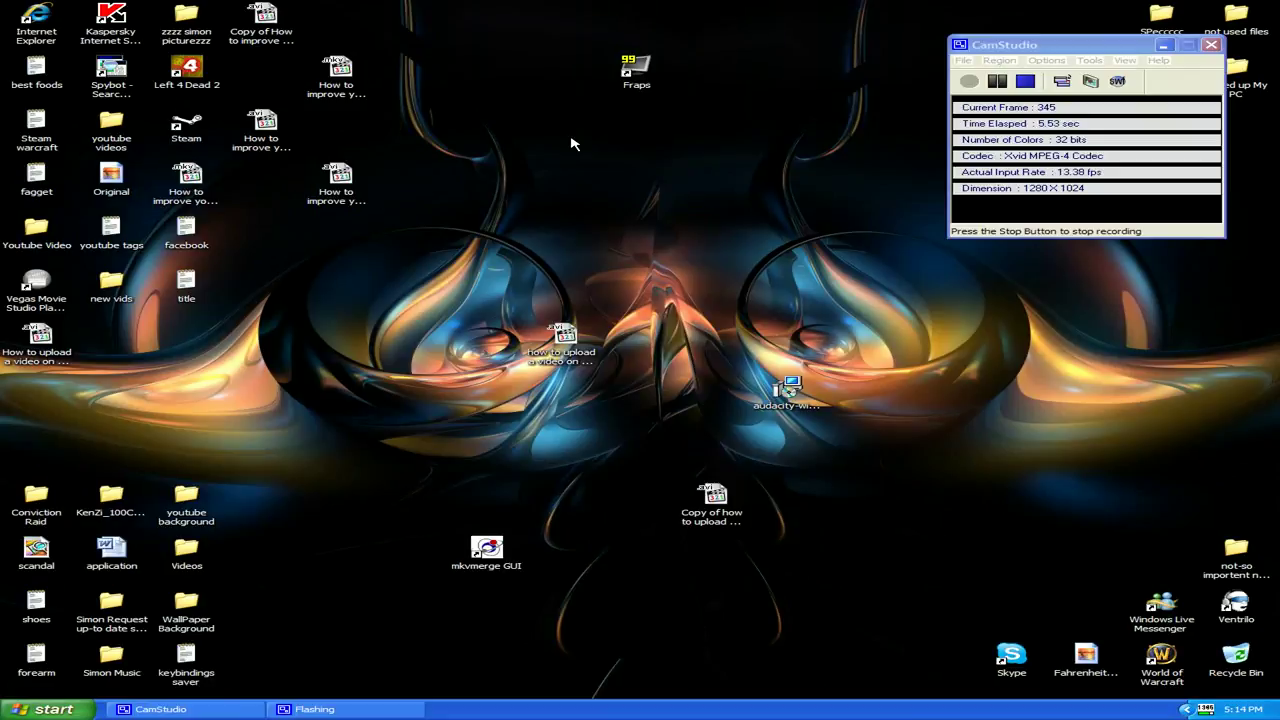
Glance at CamStudio's recording stats, check the Fraps shortcut's properties, then launch Fraps
{"action": "key", "text": "super+u"}
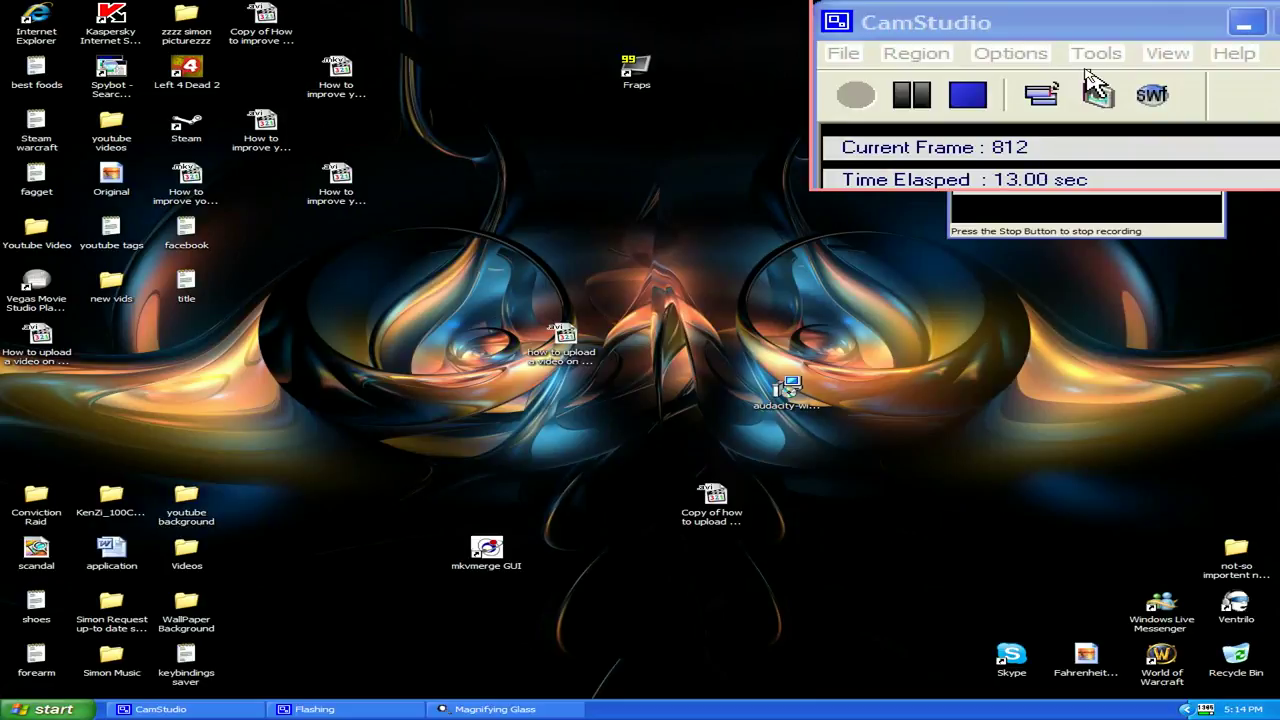
{"action": "key", "text": "Escape"}
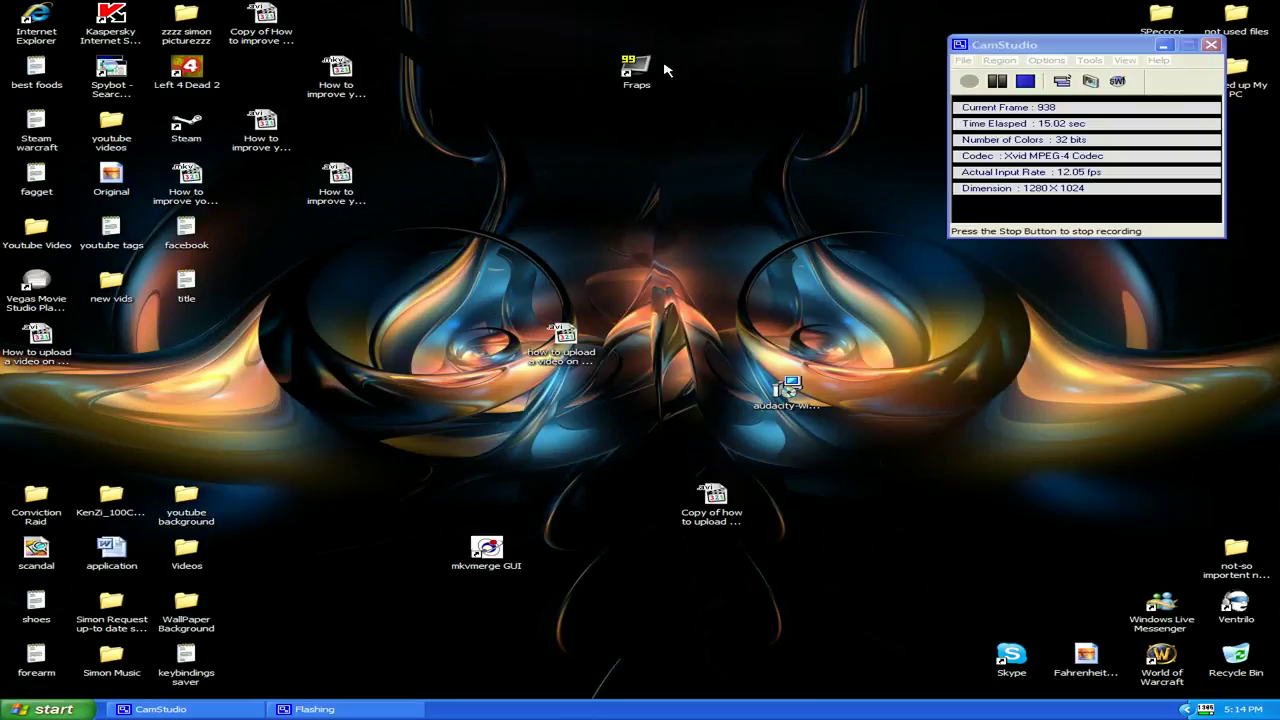
{"action": "left_click", "coordinate": [643, 62]}
{"action": "key", "text": "alt+Return"}
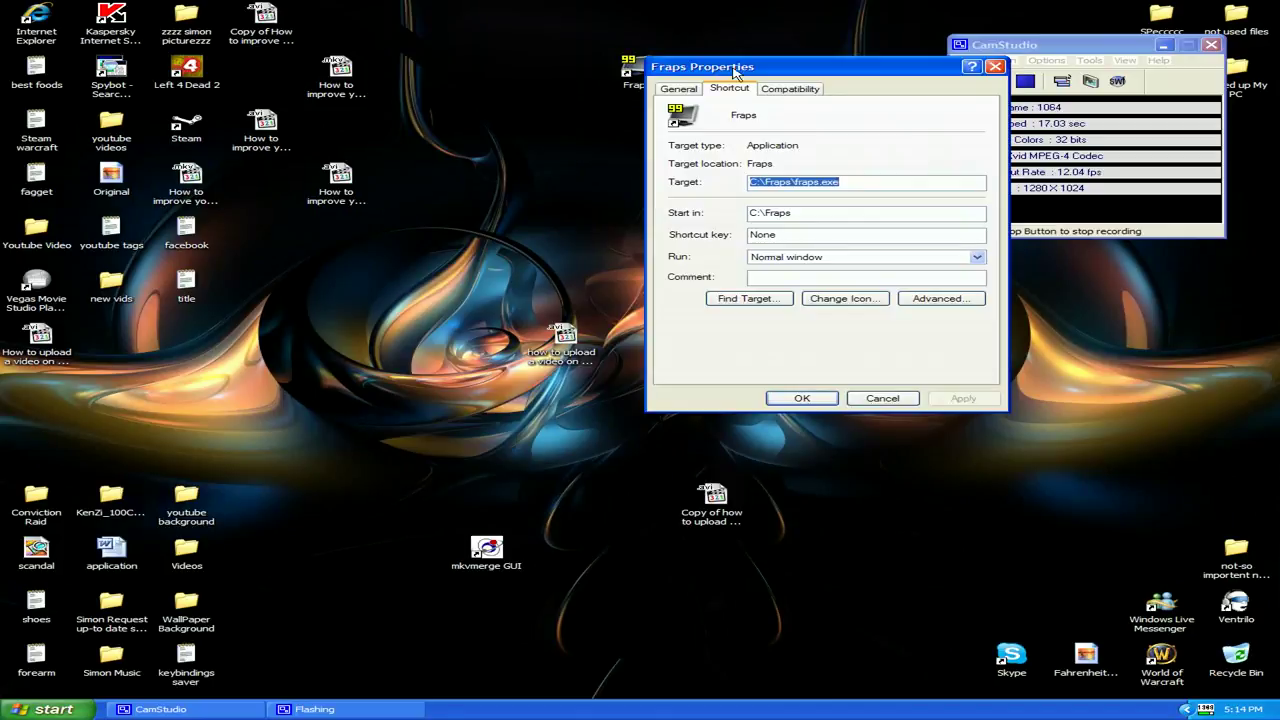
{"action": "left_click", "coordinate": [995, 66]}
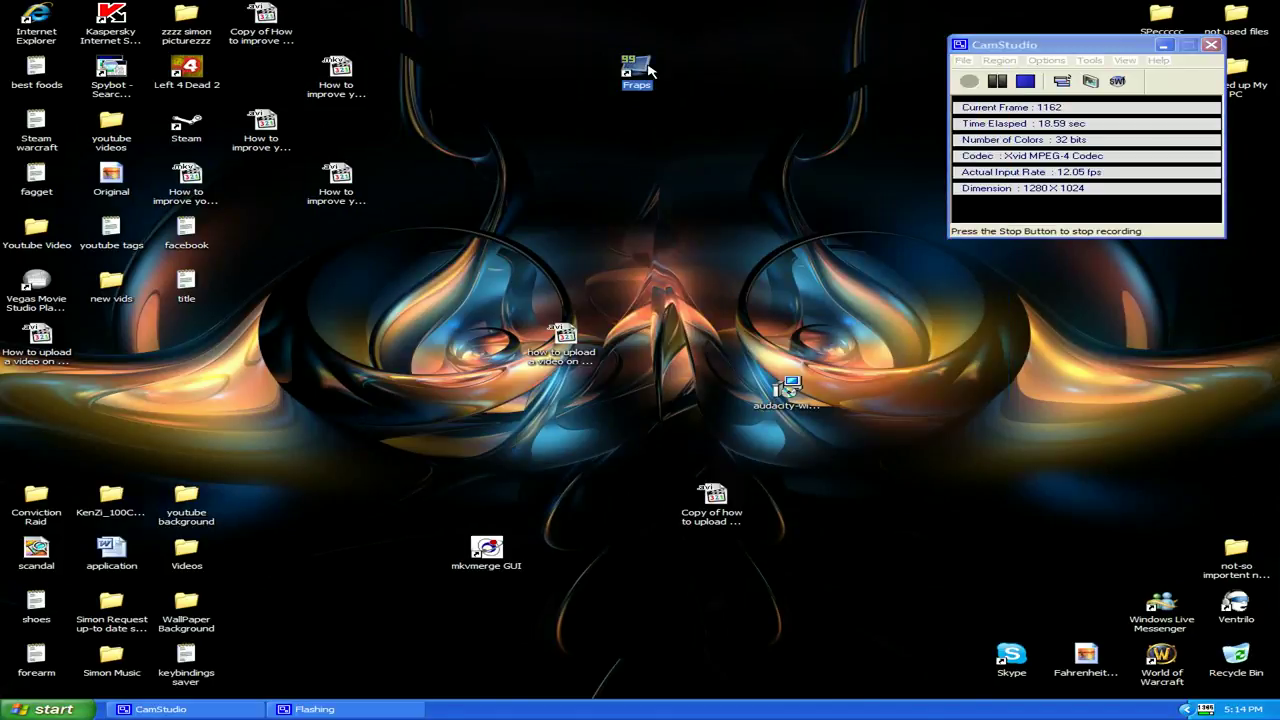
{"action": "double_click", "coordinate": [648, 68]}
Move the Fraps window aside and list Task Manager's processes by memory usage, largest first
{"action": "left_click_drag", "start_coordinate": [726, 246], "coordinate": [704, 337]}
{"action": "key", "text": "ctrl+alt+Delete"}
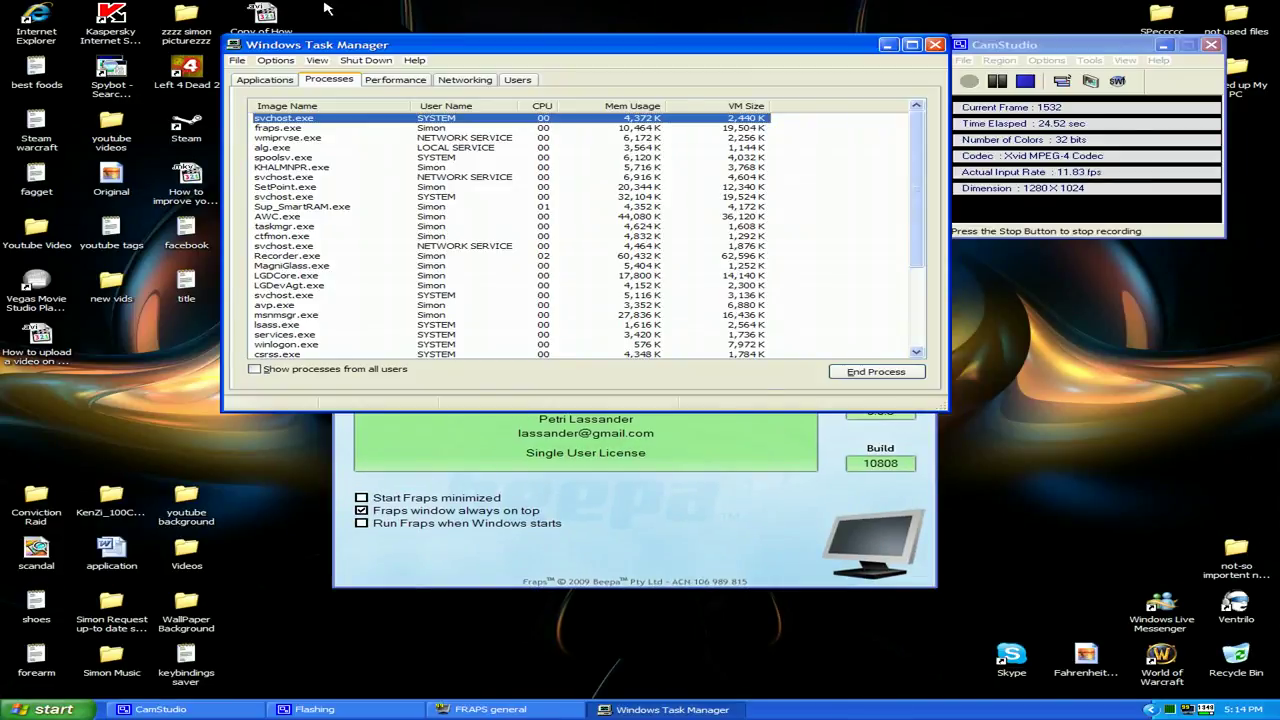
{"action": "left_click", "coordinate": [634, 105]}
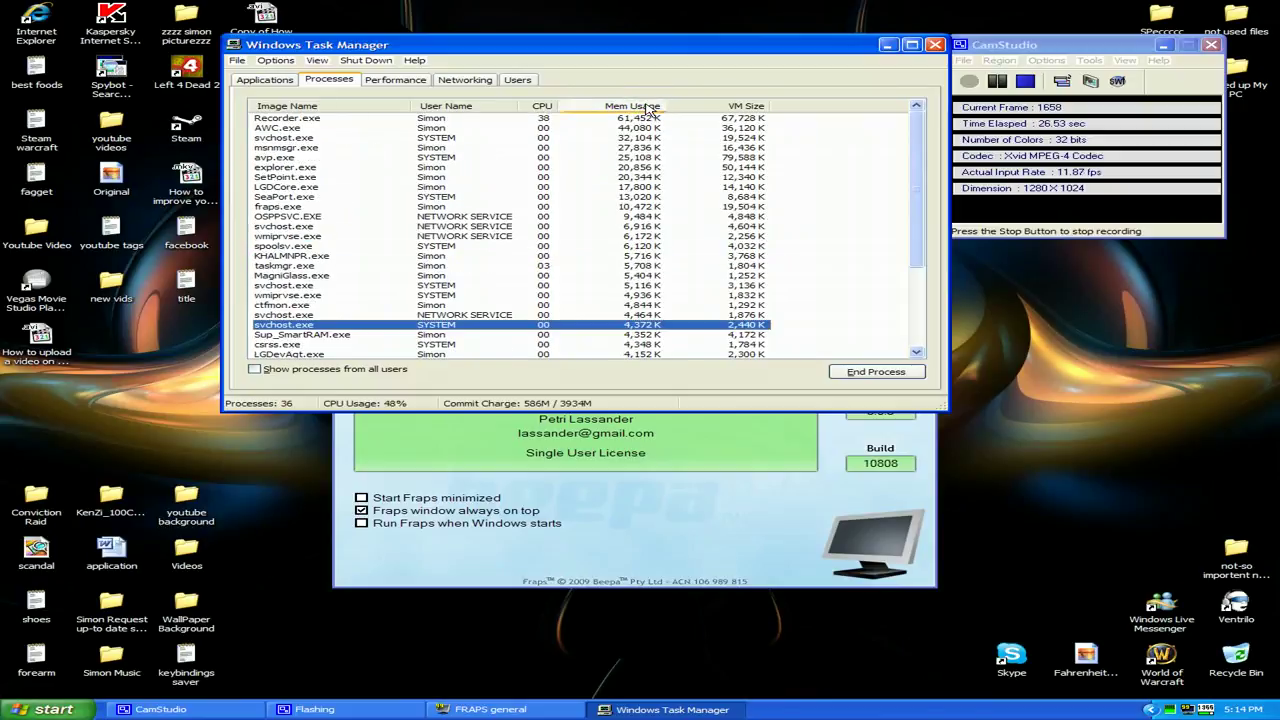
{"action": "key", "text": "ctrl+alt+m"}
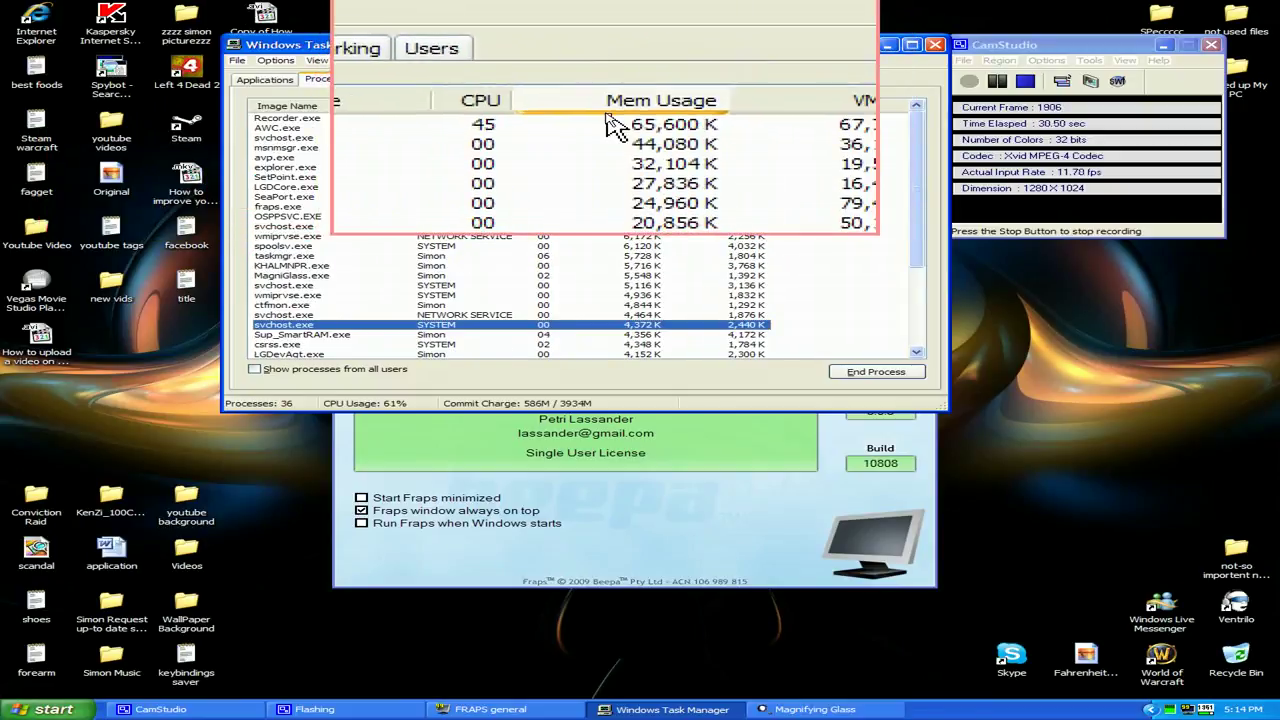
{"action": "left_click", "coordinate": [607, 118]}
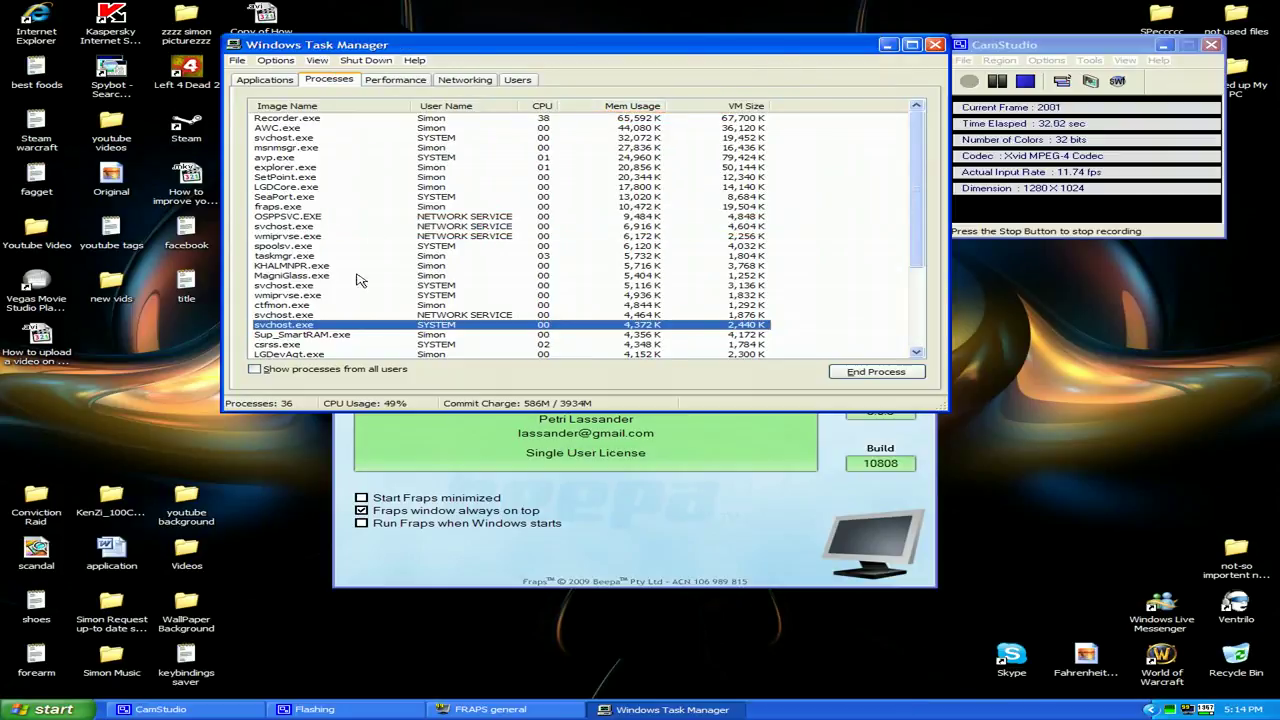
Select the fraps.exe process, showing 10,472 K memory usage and 19,504 K VM size
{"action": "key", "text": "f"}
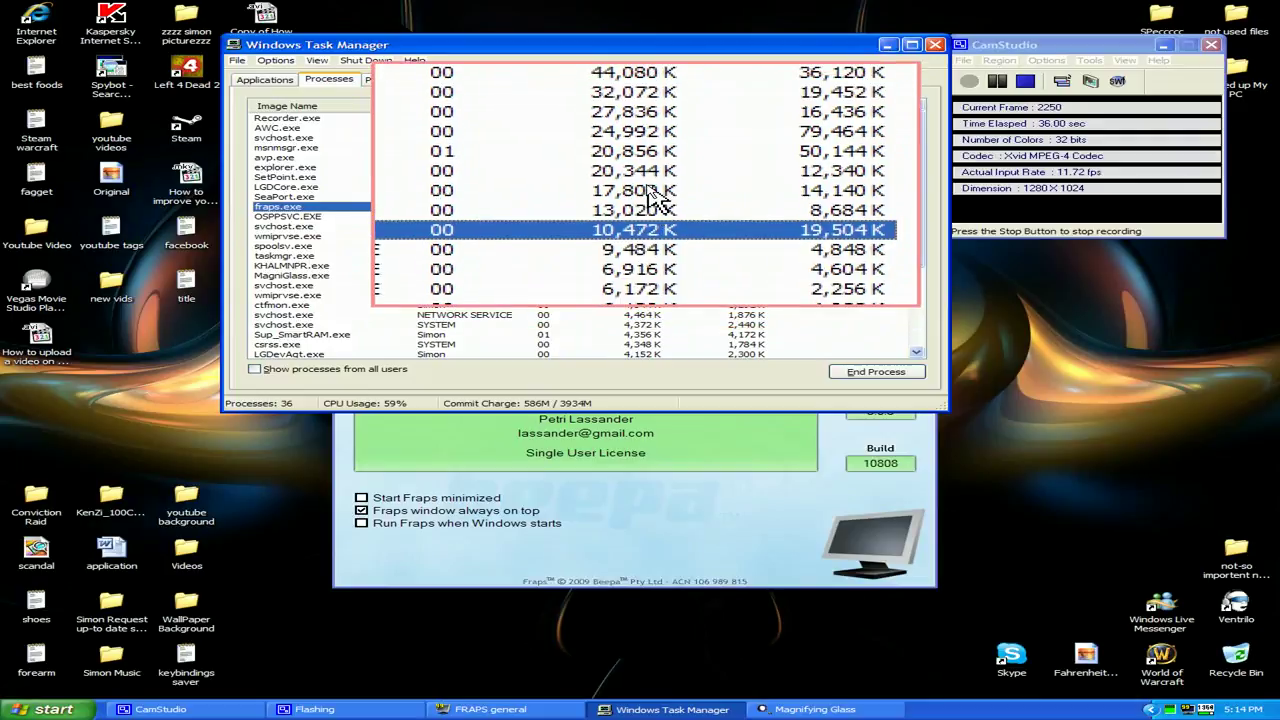
{"action": "left_click", "coordinate": [650, 190]}
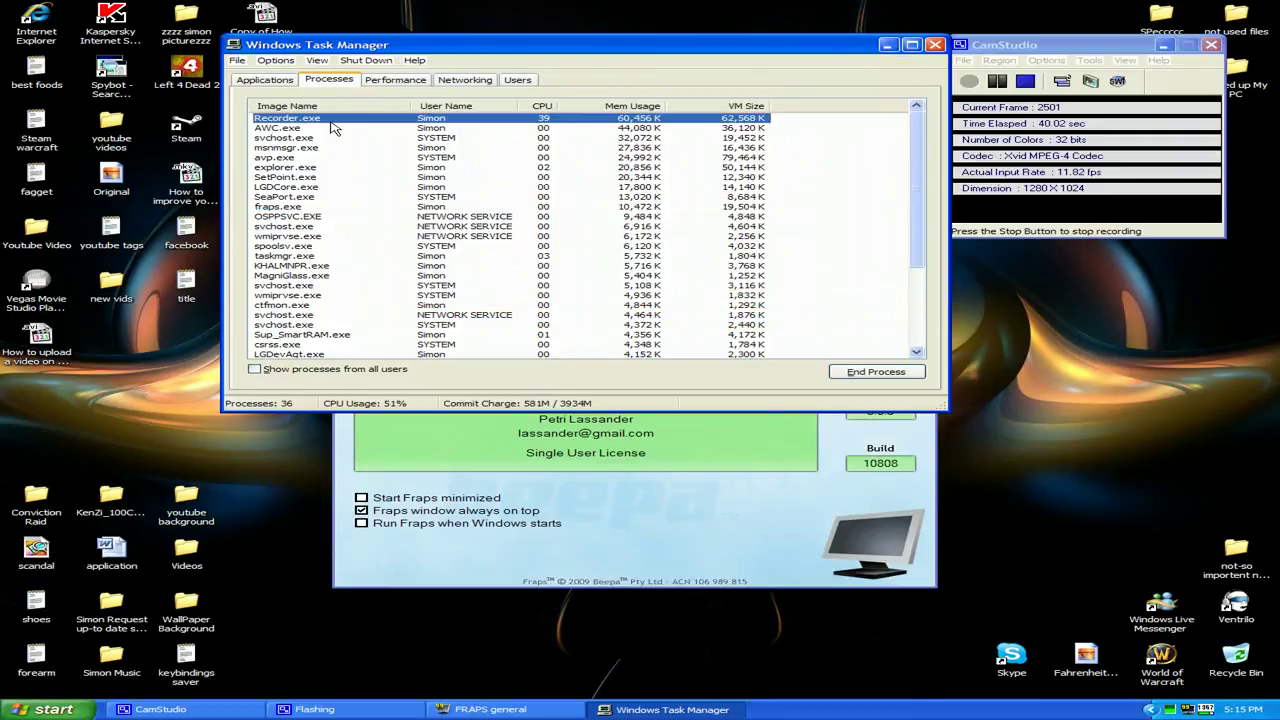
{"action": "left_click", "coordinate": [333, 120]}
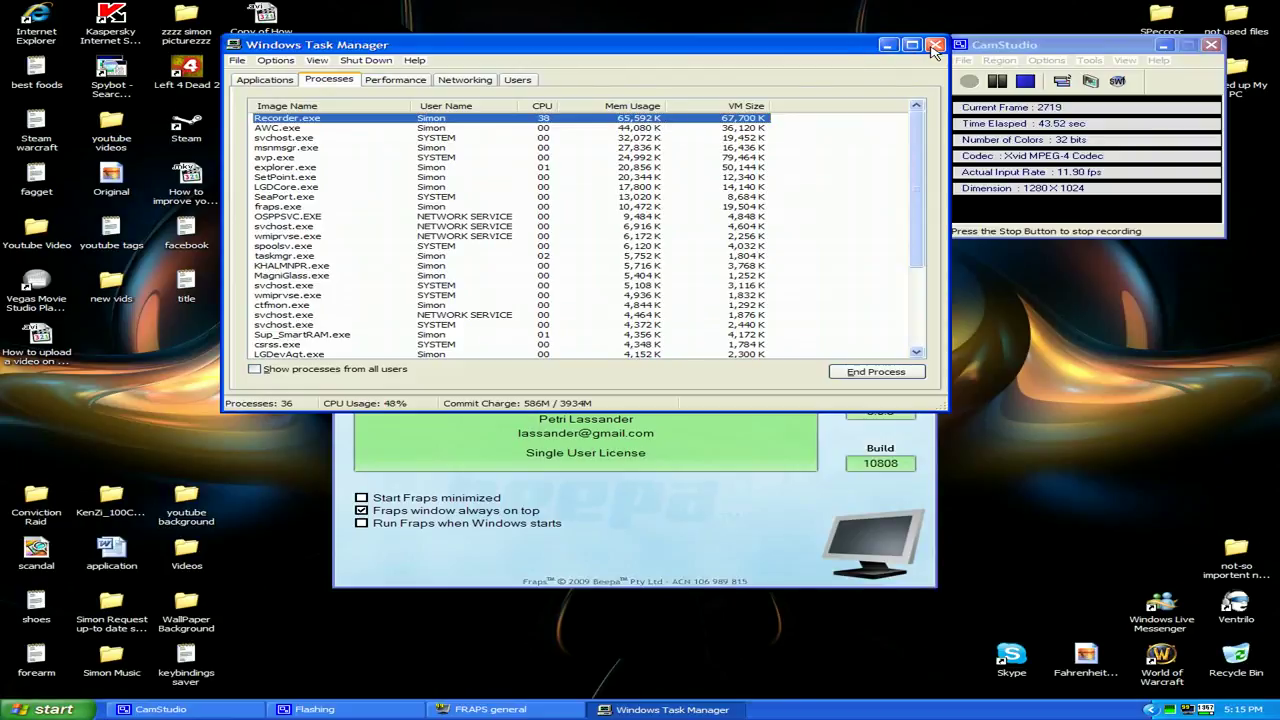
{"action": "left_click", "coordinate": [315, 207]}
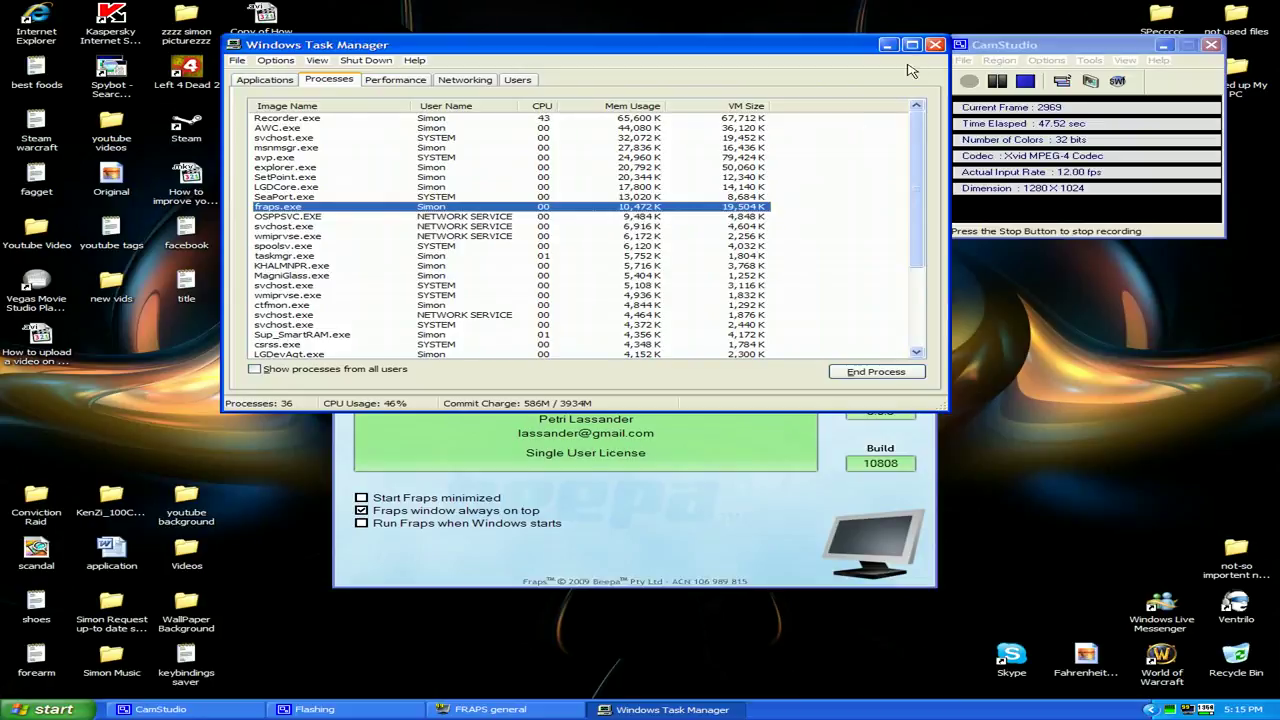
Close Task Manager, move the Fraps window to the top-left, and exit Fraps confirming the unload
{"action": "left_click", "coordinate": [934, 45]}
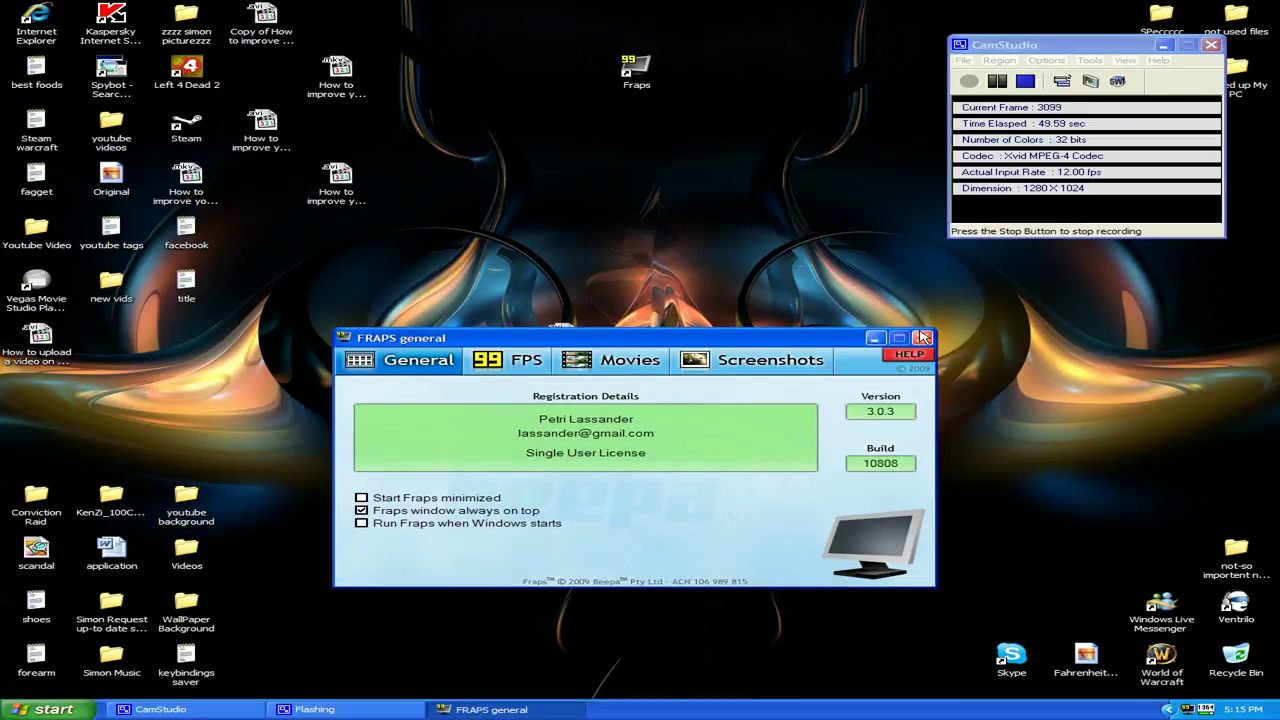
{"action": "left_click_drag", "start_coordinate": [648, 342], "coordinate": [543, 50]}
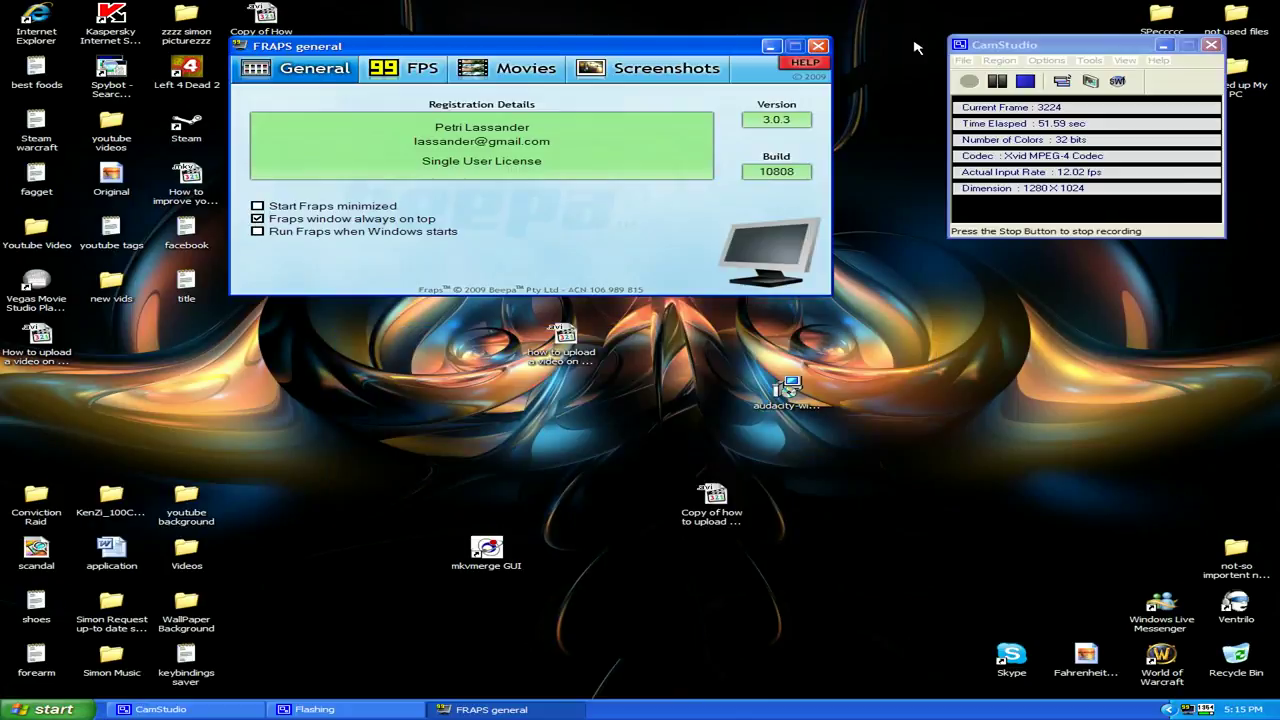
{"action": "left_click", "coordinate": [822, 47]}
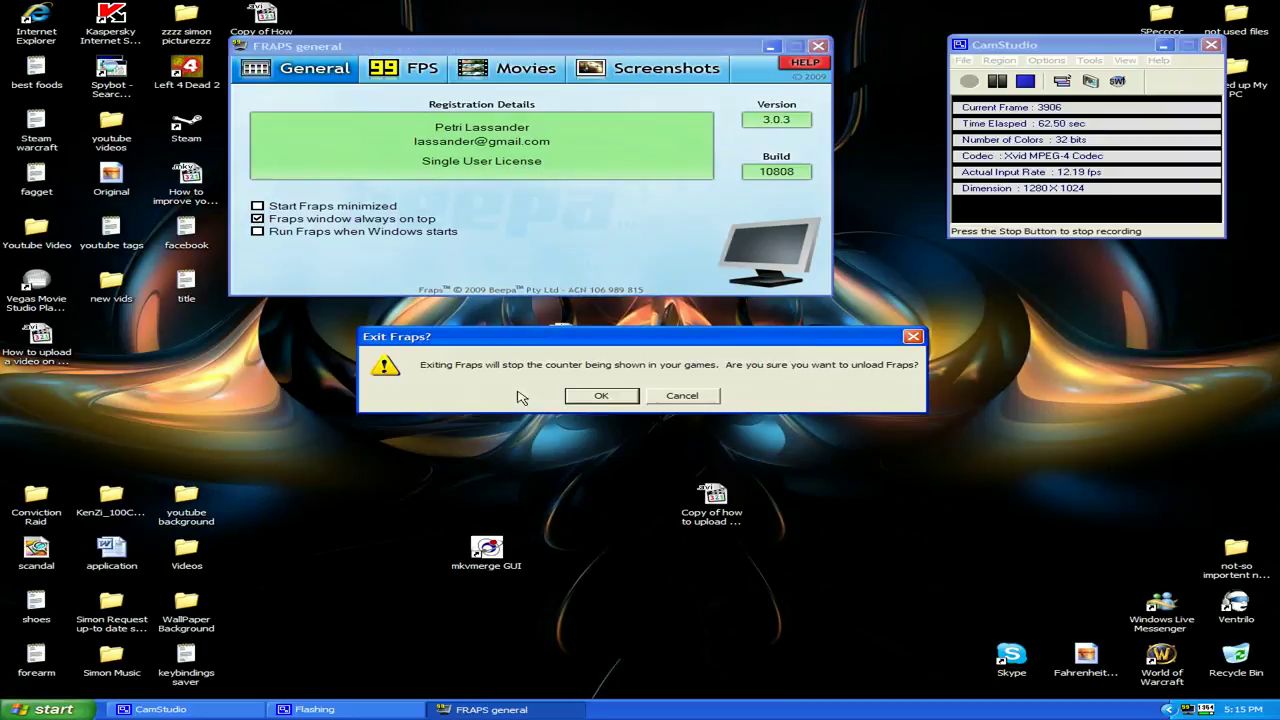
{"action": "left_click", "coordinate": [615, 397]}
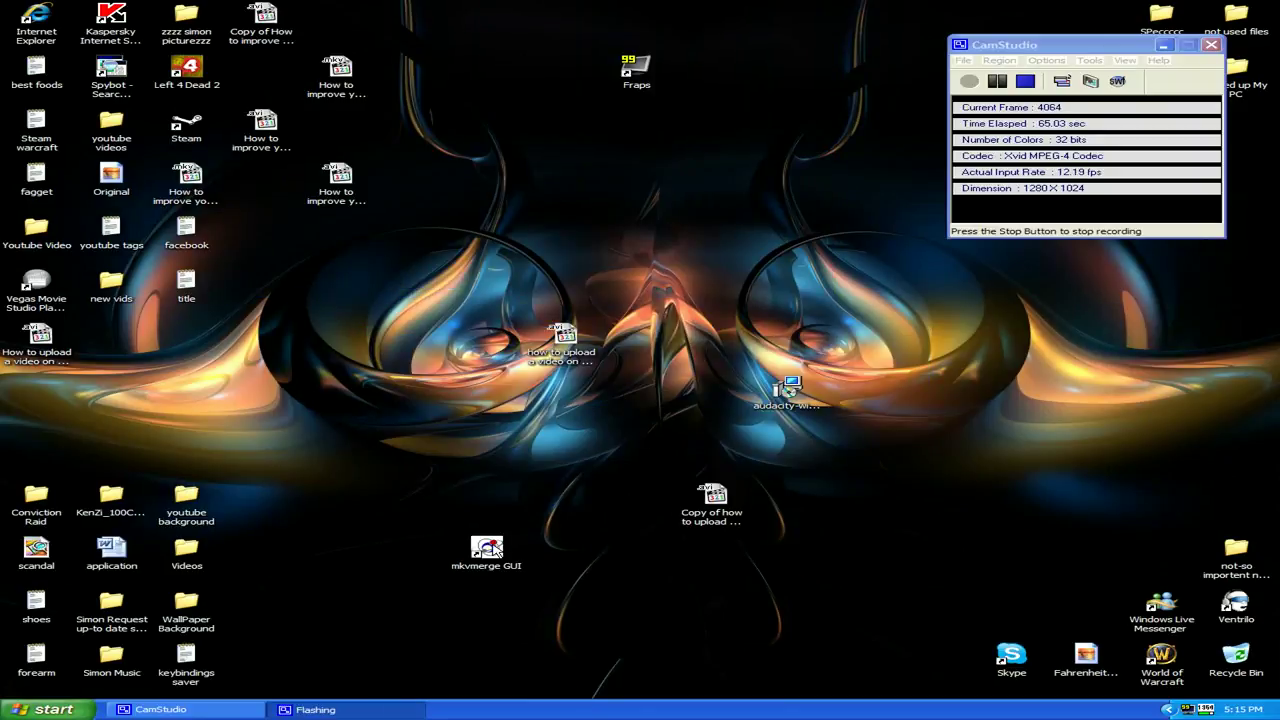
Select the mkvmerge GUI shortcut on the desktop
{"action": "left_click", "coordinate": [494, 550]}
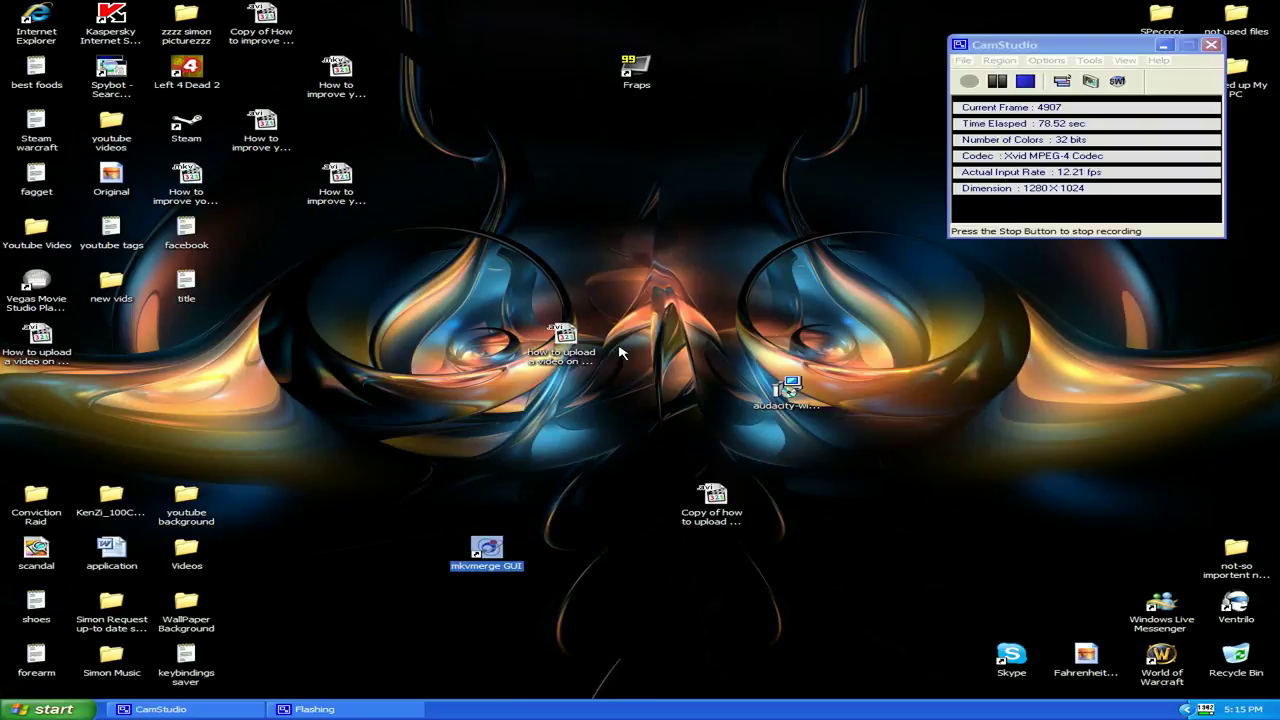
Add 'how to upload a video on youtube.avi' from the Desktop as input, with its XVID and MP3 tracks
{"action": "left_click_drag", "start_coordinate": [658, 134], "coordinate": [508, 87]}
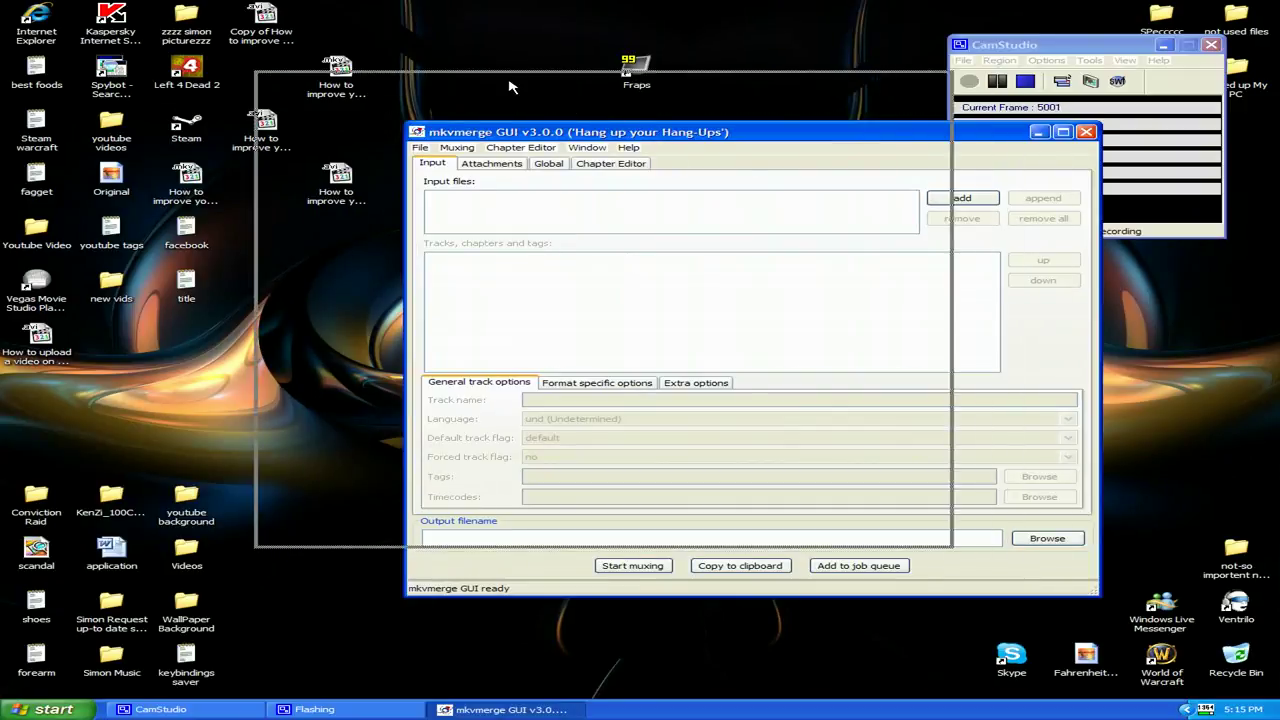
{"action": "left_click", "coordinate": [813, 148]}
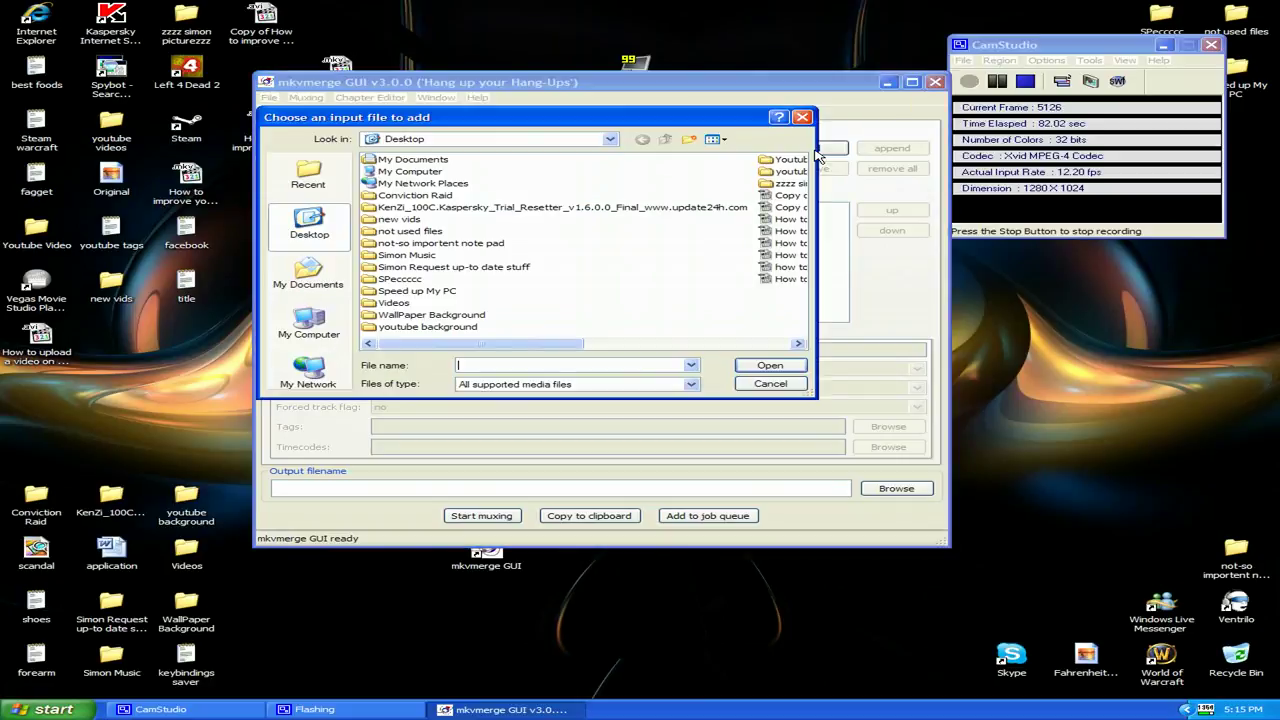
{"action": "left_click_drag", "start_coordinate": [532, 343], "coordinate": [700, 343]}
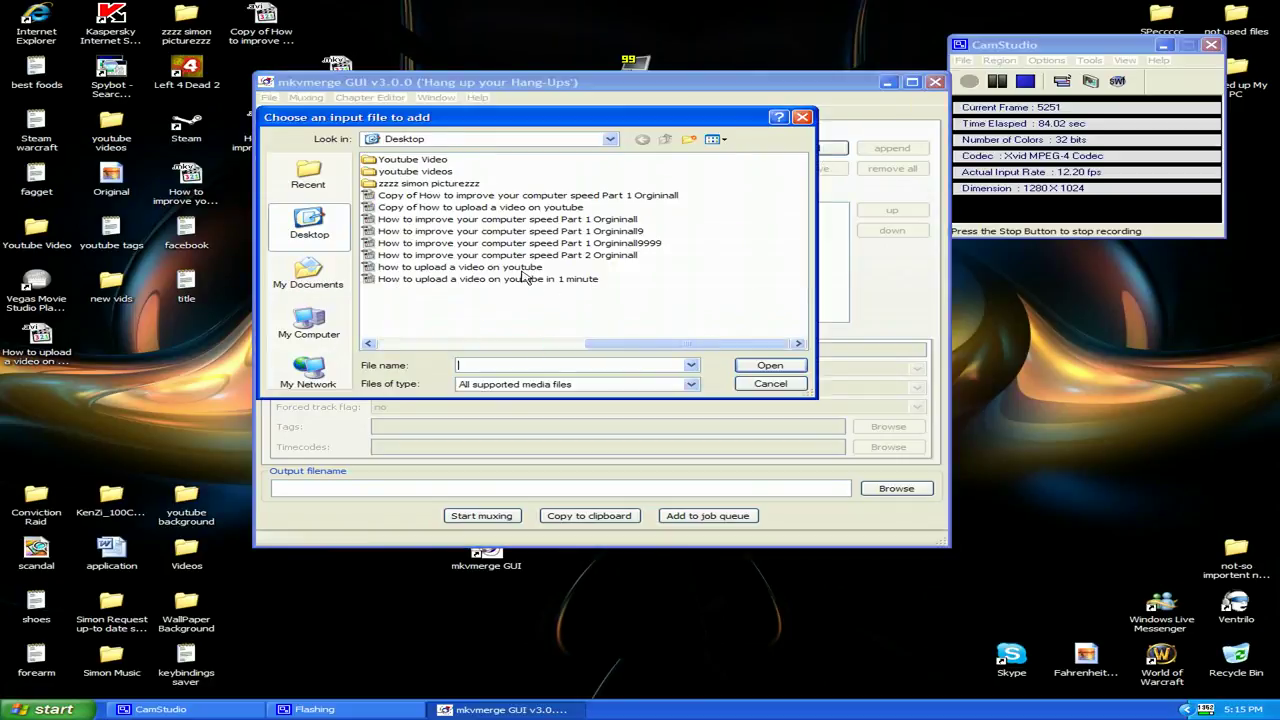
{"action": "left_click", "coordinate": [506, 269]}
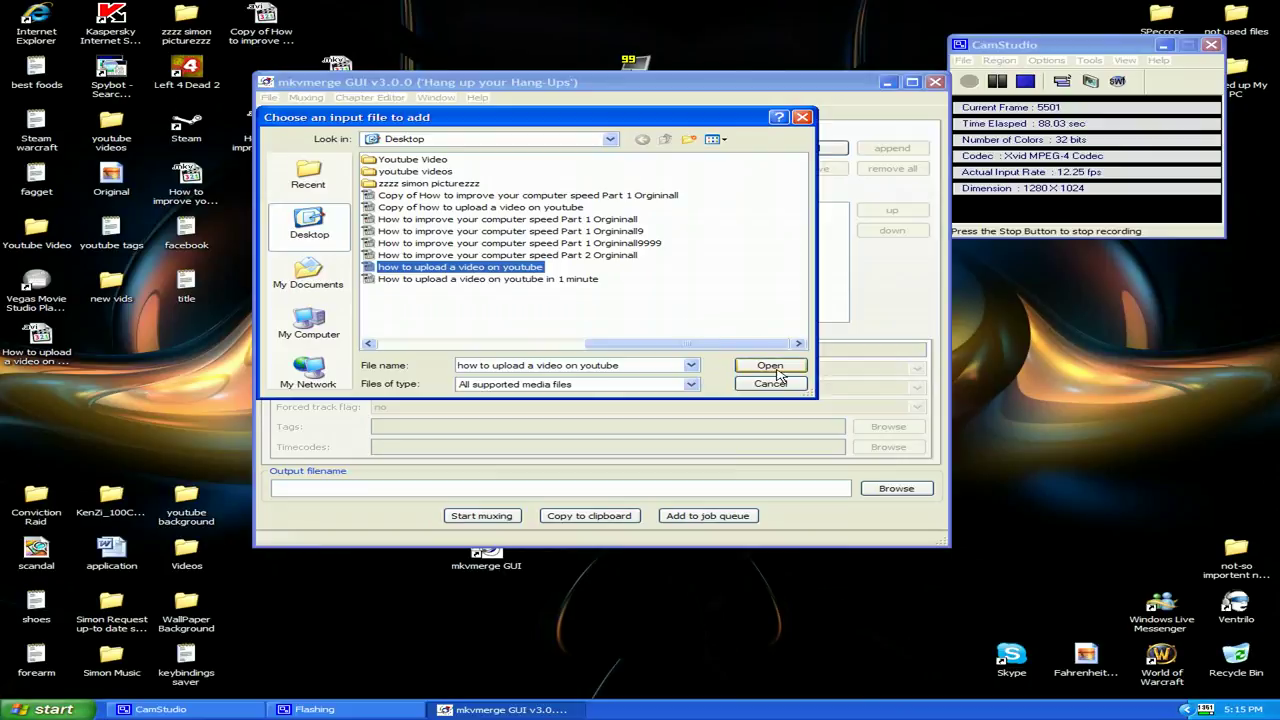
{"action": "left_click", "coordinate": [770, 366]}
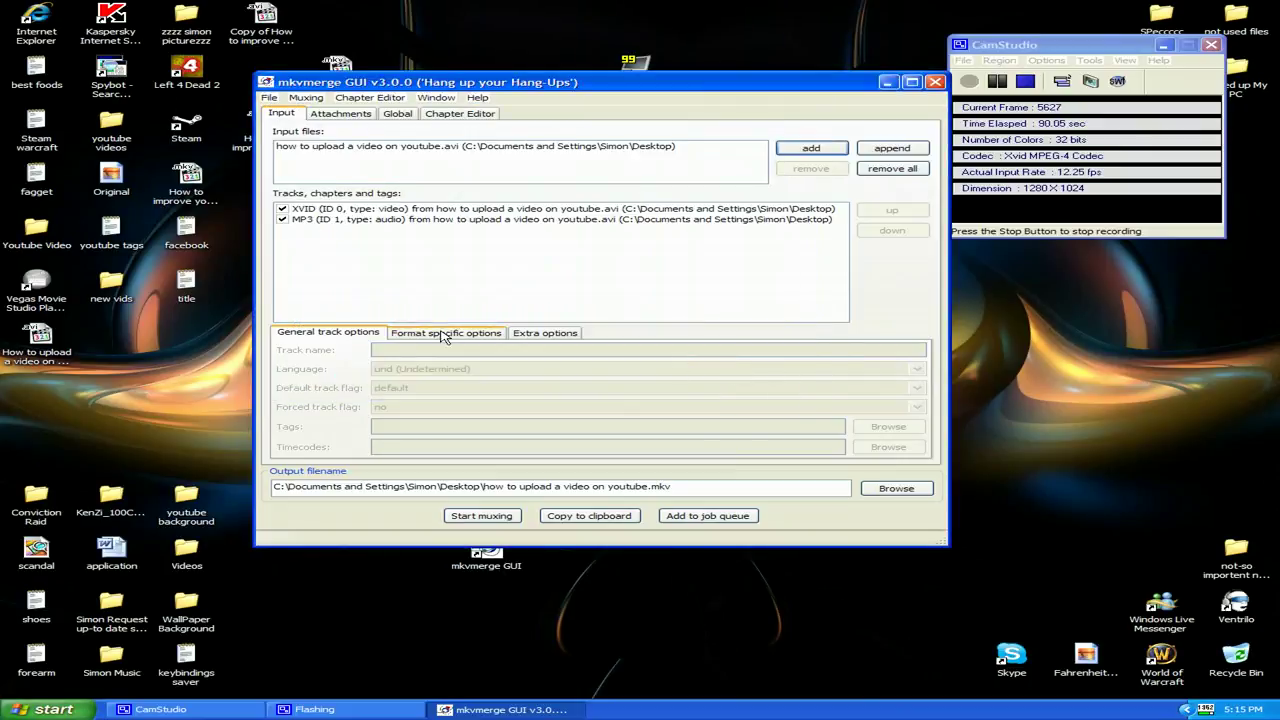
Set the XVID track's aspect ratio to 16/9 and append 8888 to the output file name
{"action": "left_click", "coordinate": [510, 212]}
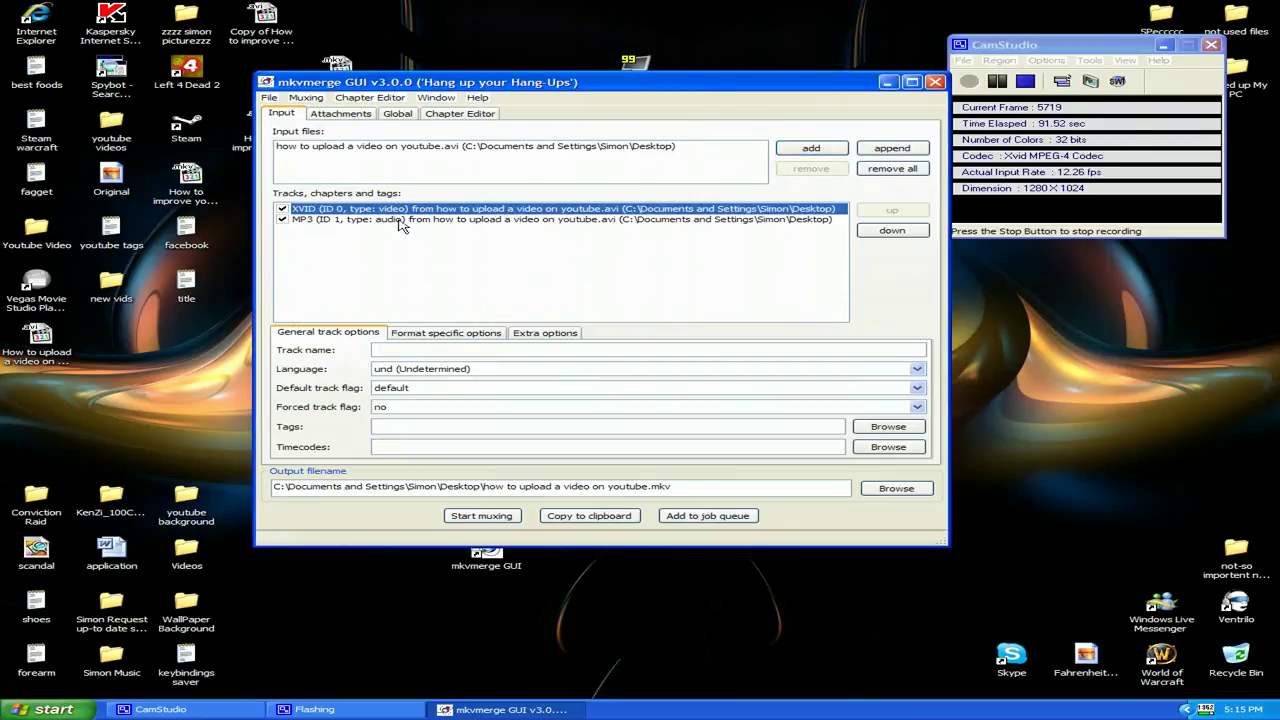
{"action": "left_click", "coordinate": [480, 336]}
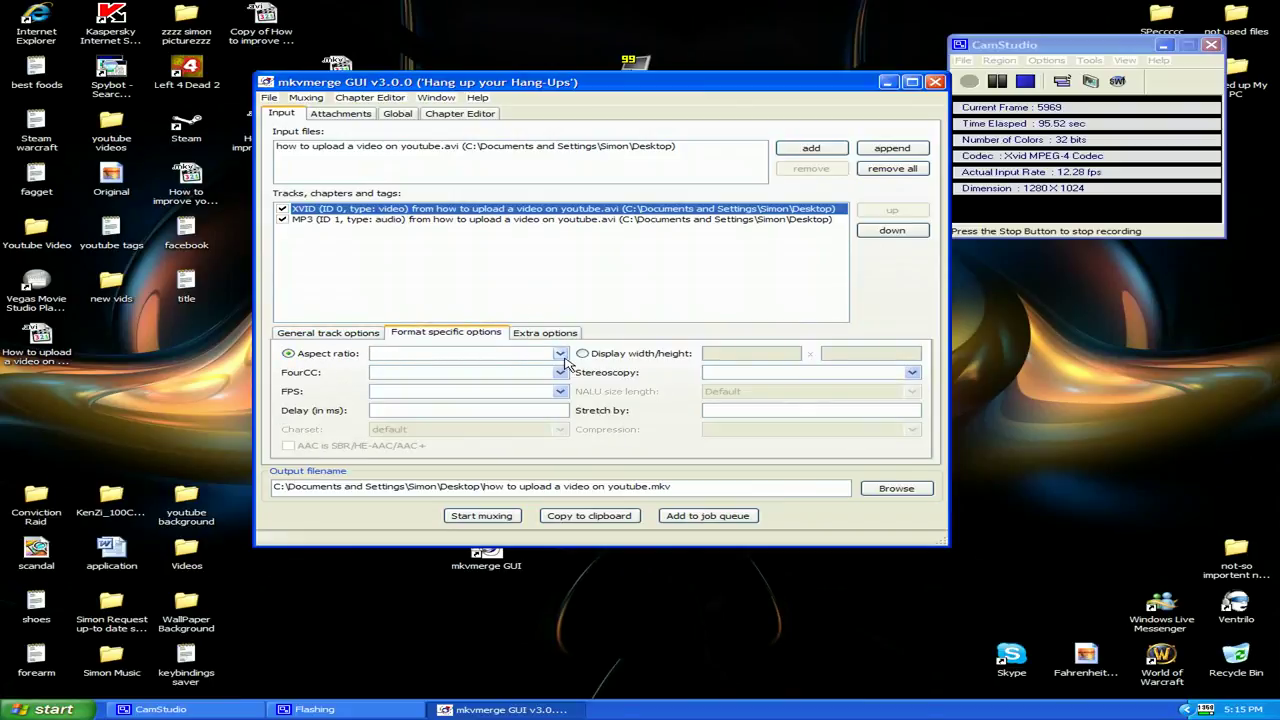
{"action": "left_click", "coordinate": [550, 356]}
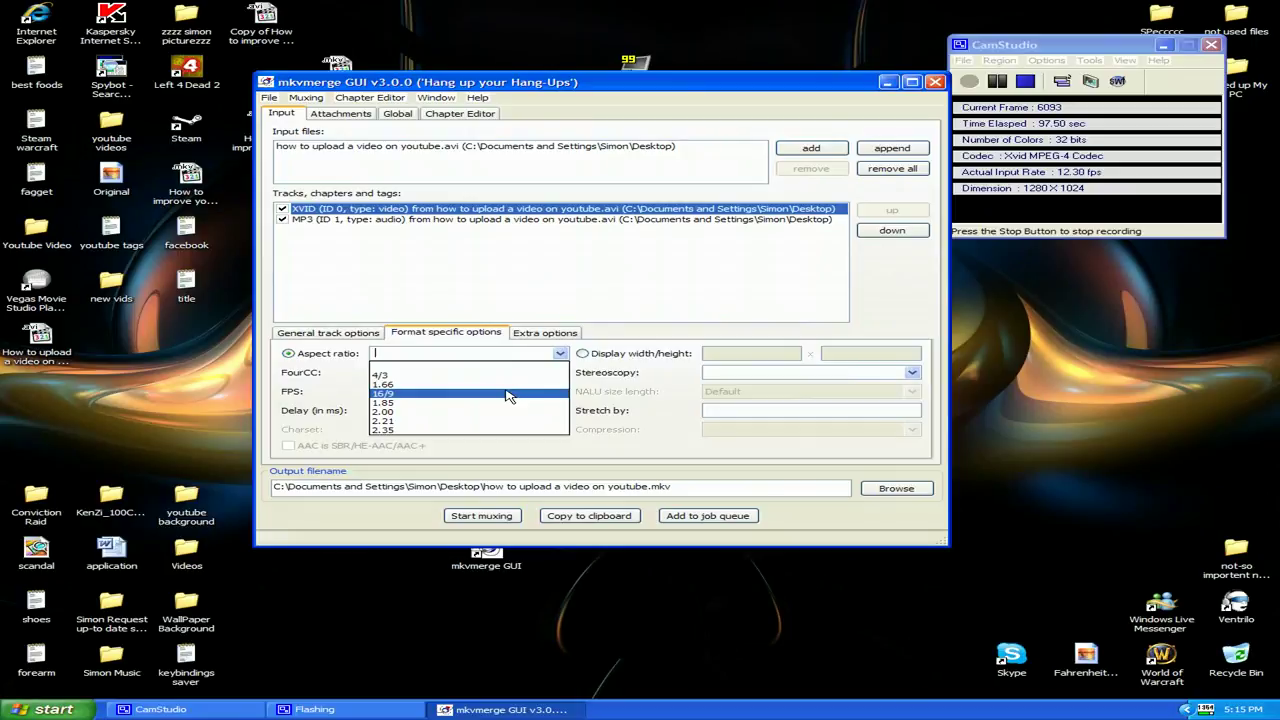
{"action": "left_click", "coordinate": [506, 393]}
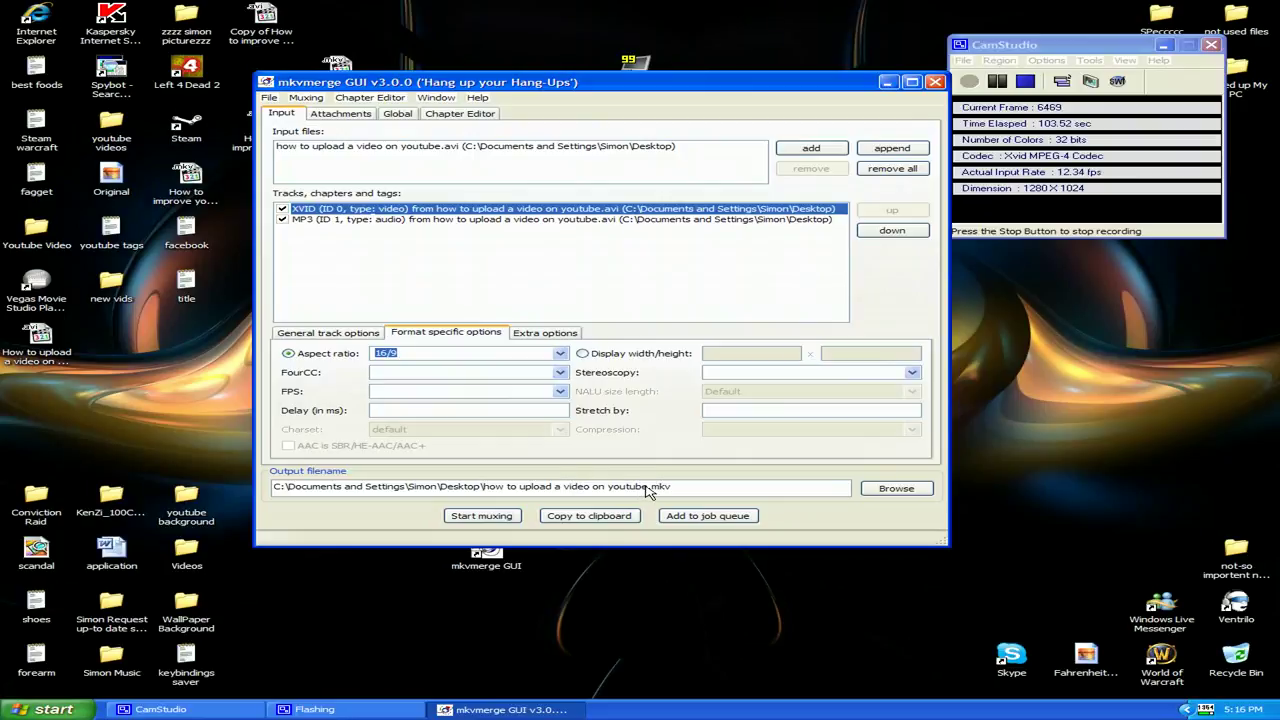
{"action": "left_click", "coordinate": [646, 490]}
{"action": "type", "text": "8888"}
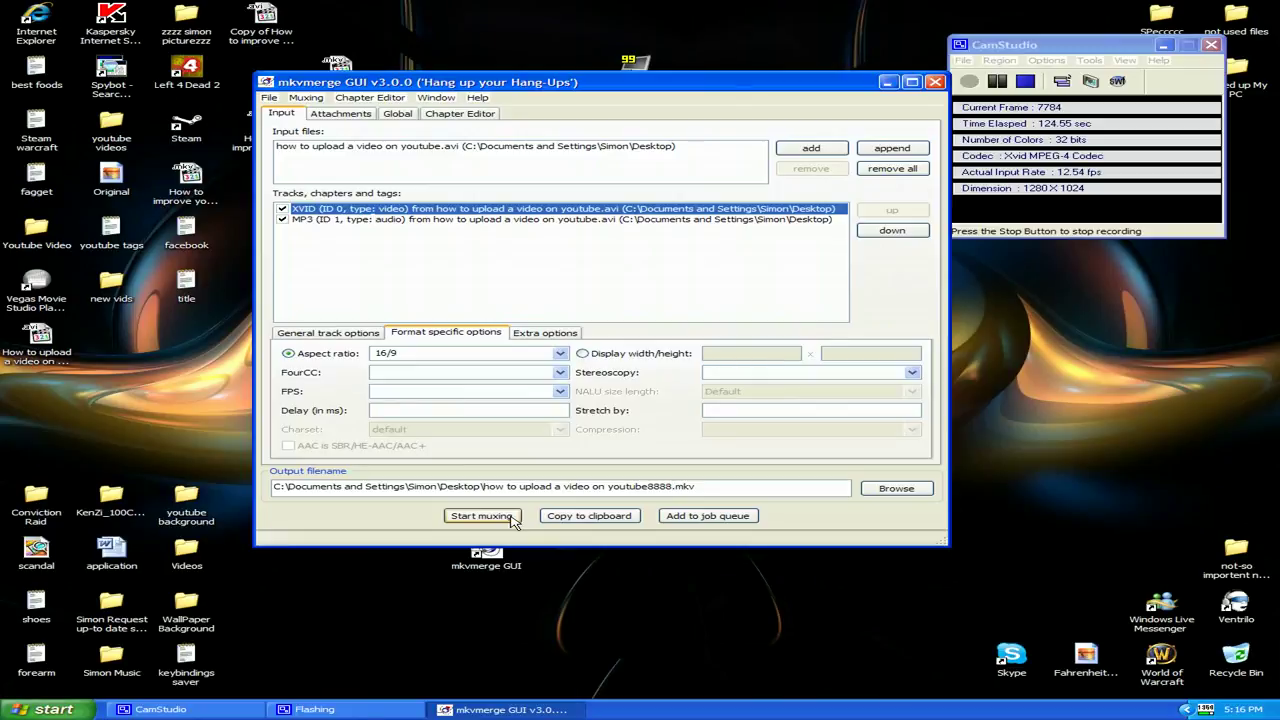
Mux into how to upload a video on youtube8888.mkv, dismiss the finished report, and tidy the desktop
{"action": "left_click", "coordinate": [481, 516]}
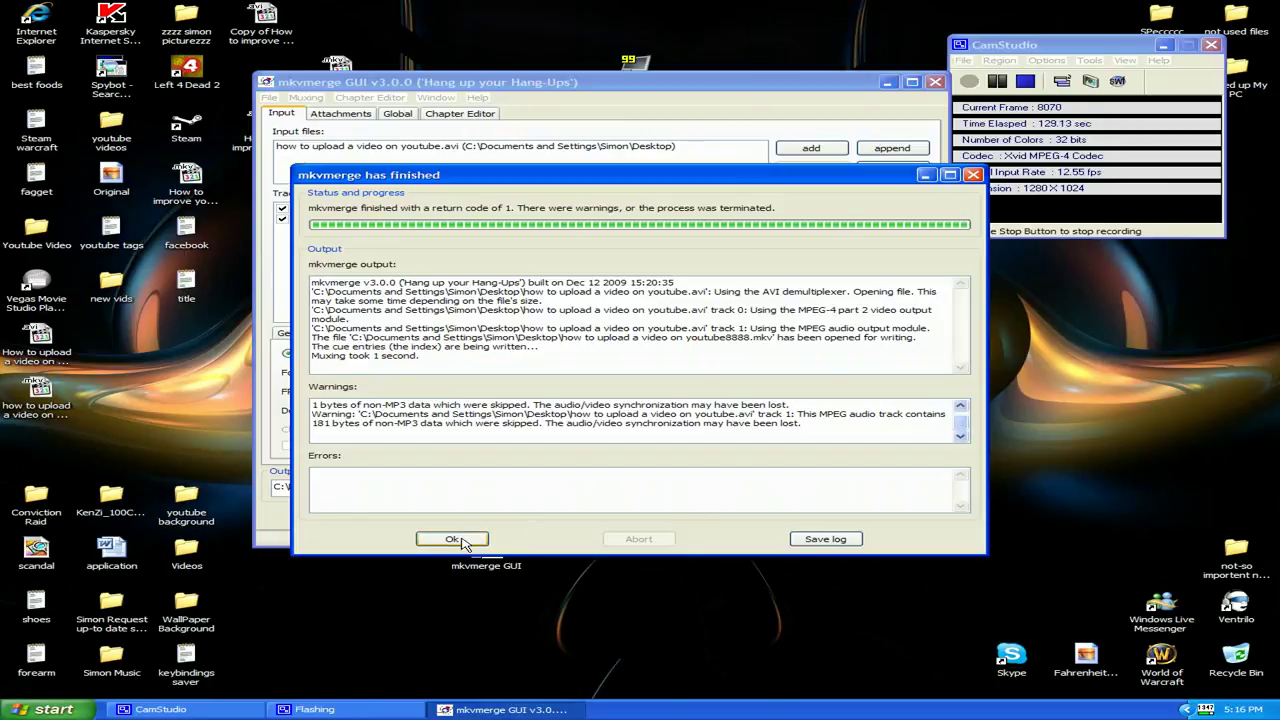
{"action": "left_click", "coordinate": [453, 539]}
{"action": "left_click_drag", "start_coordinate": [568, 85], "coordinate": [811, 207]}
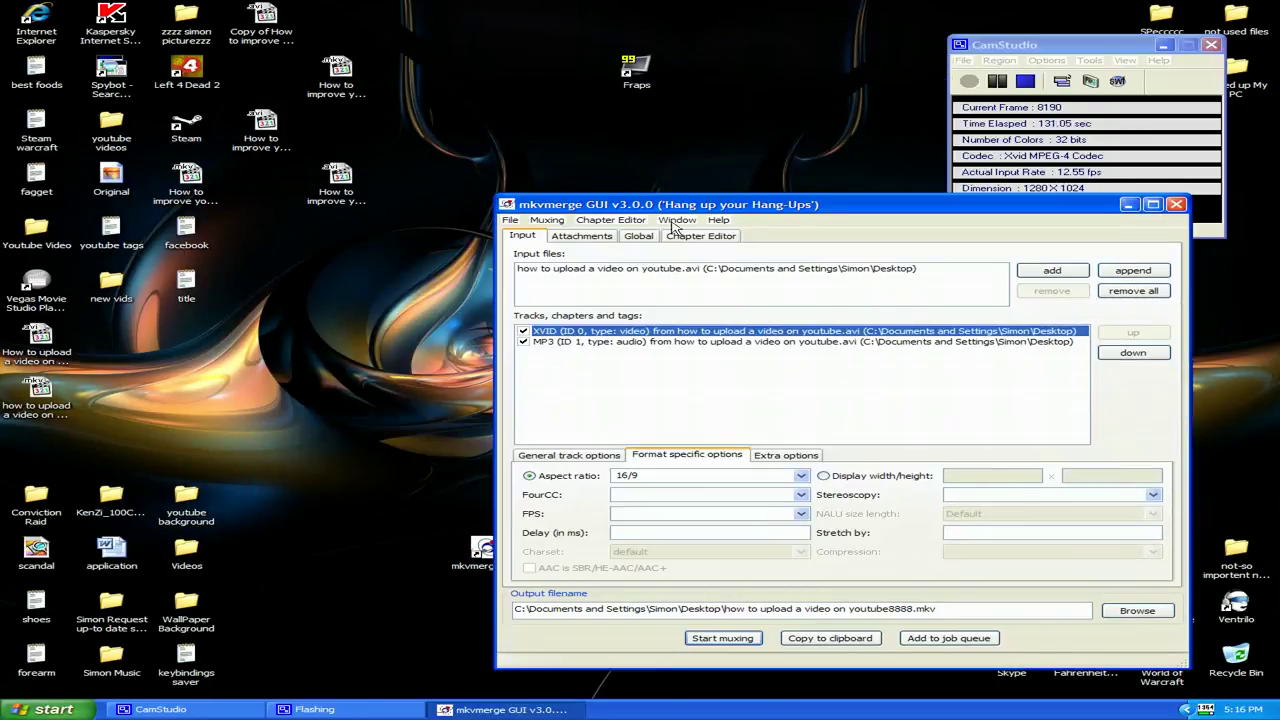
{"action": "left_click_drag", "start_coordinate": [40, 395], "coordinate": [270, 393]}
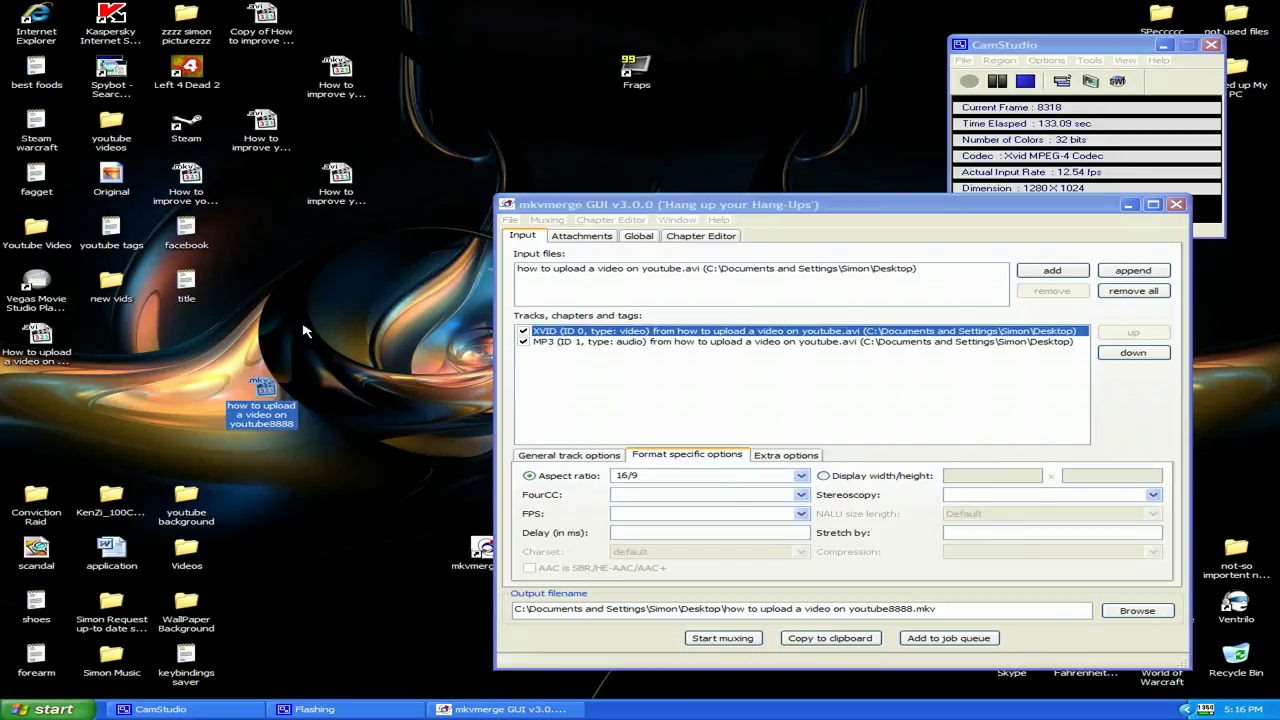
{"action": "left_click_drag", "start_coordinate": [738, 213], "coordinate": [596, 122]}
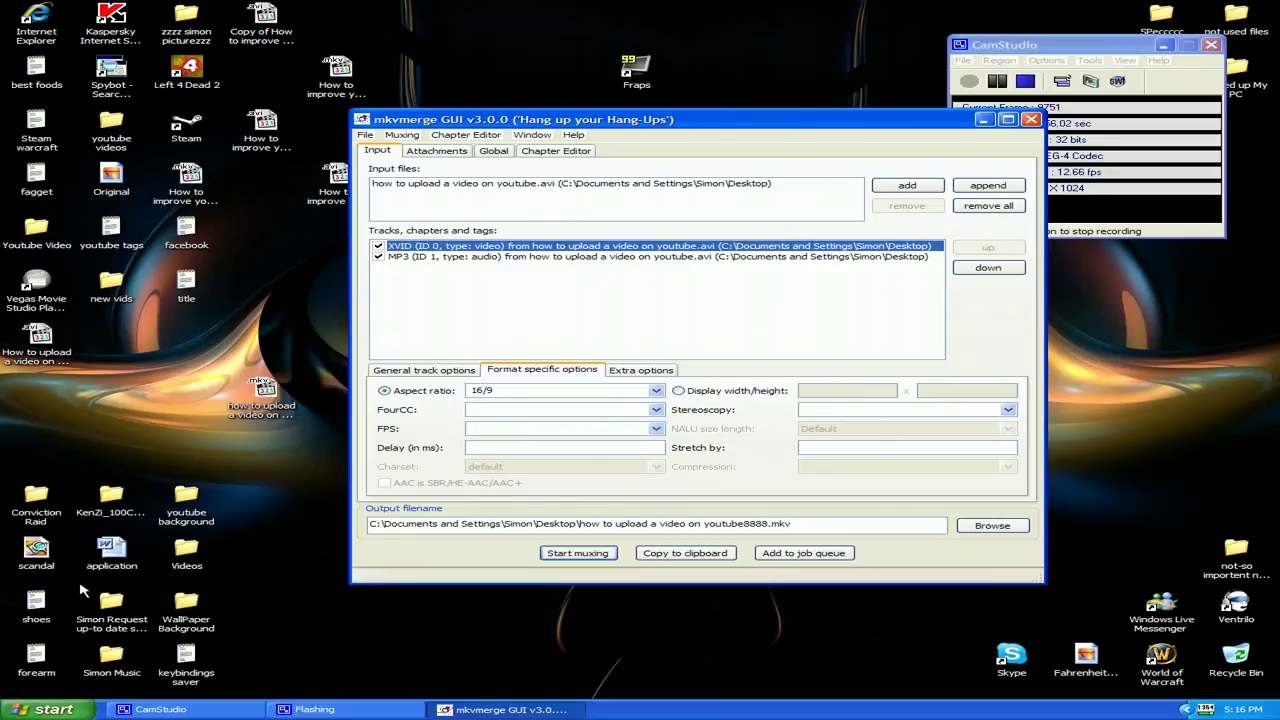
{"action": "left_click", "coordinate": [50, 708]}
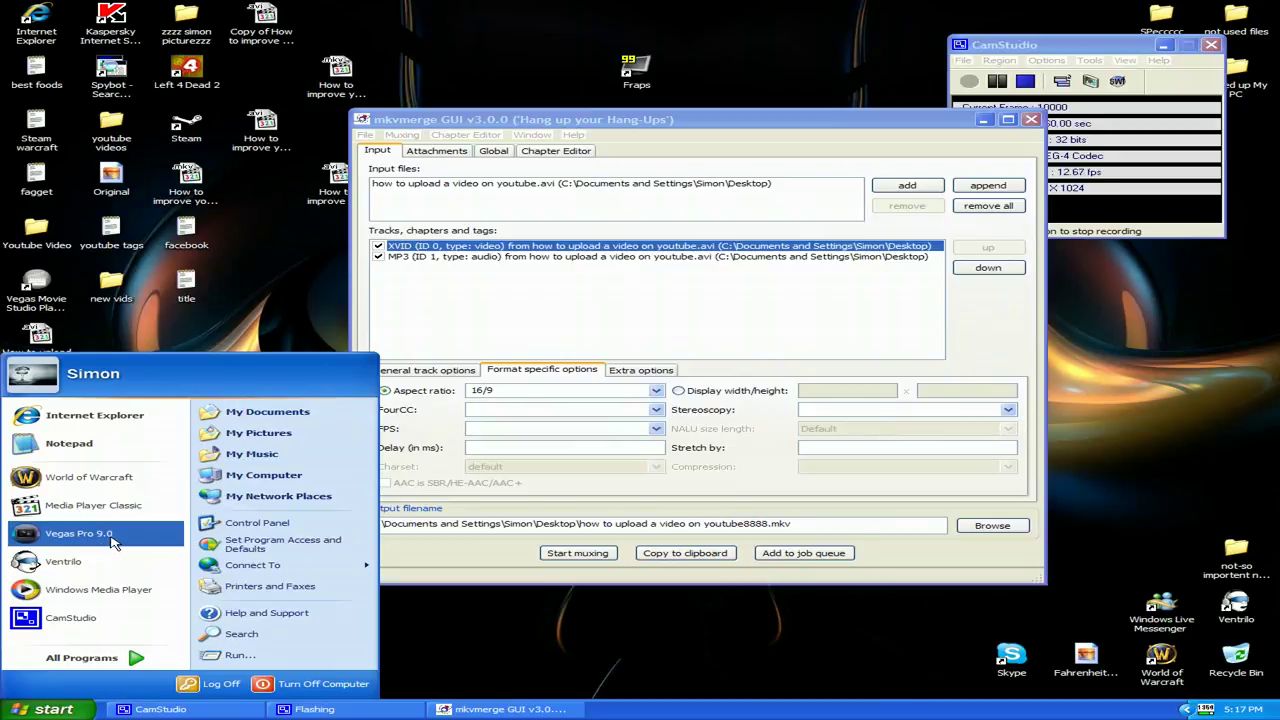
{"action": "left_click", "coordinate": [524, 625]}
{"action": "left_click", "coordinate": [57, 287]}
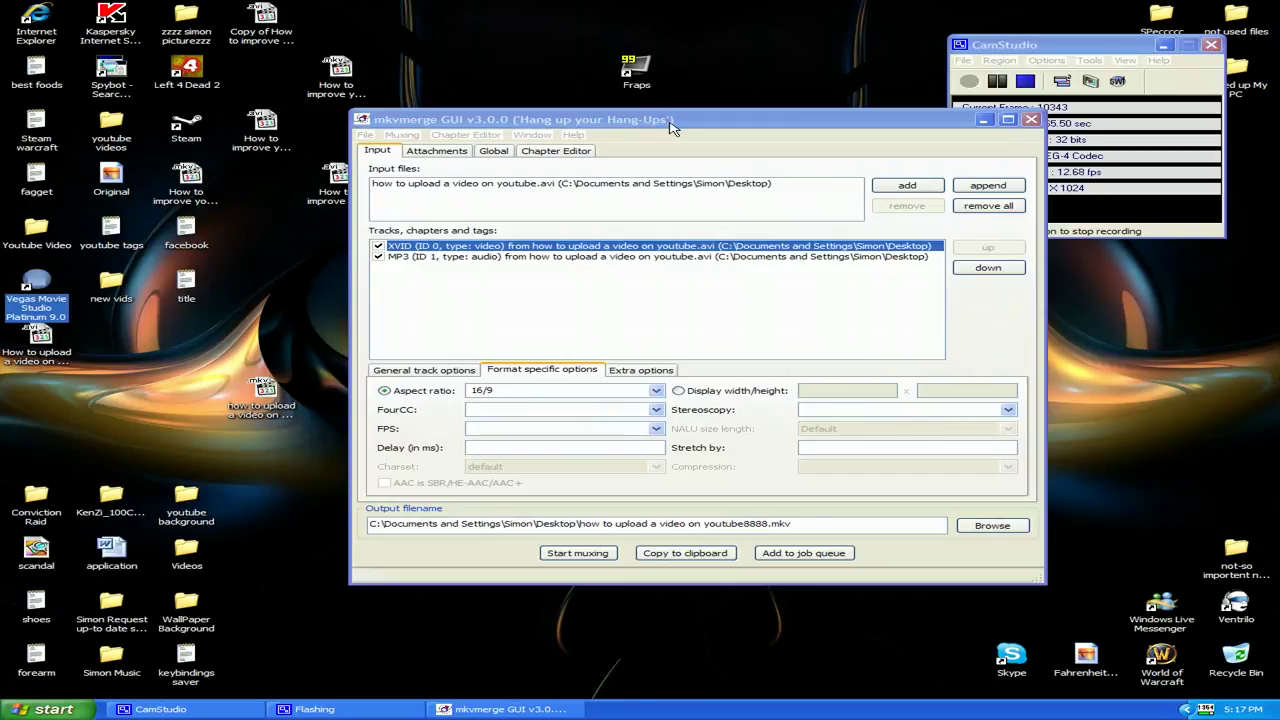
{"action": "left_click", "coordinate": [722, 62]}
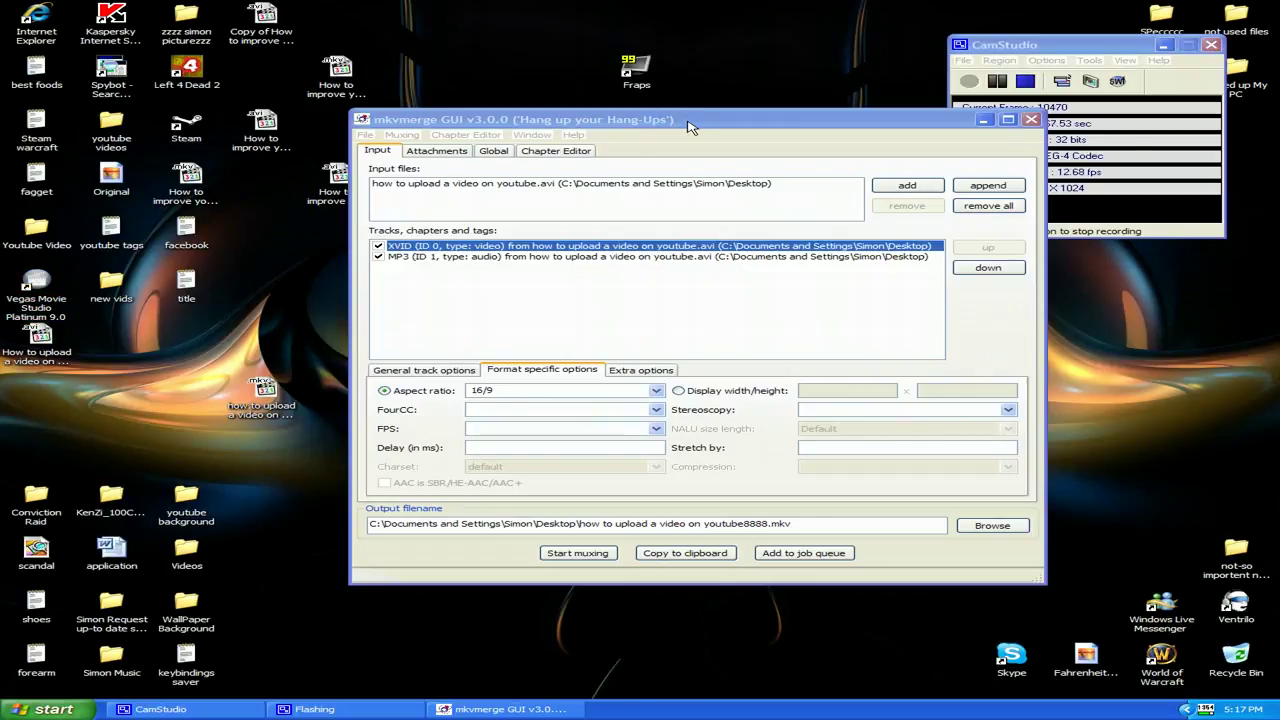
{"action": "left_click_drag", "start_coordinate": [688, 127], "coordinate": [555, 185]}
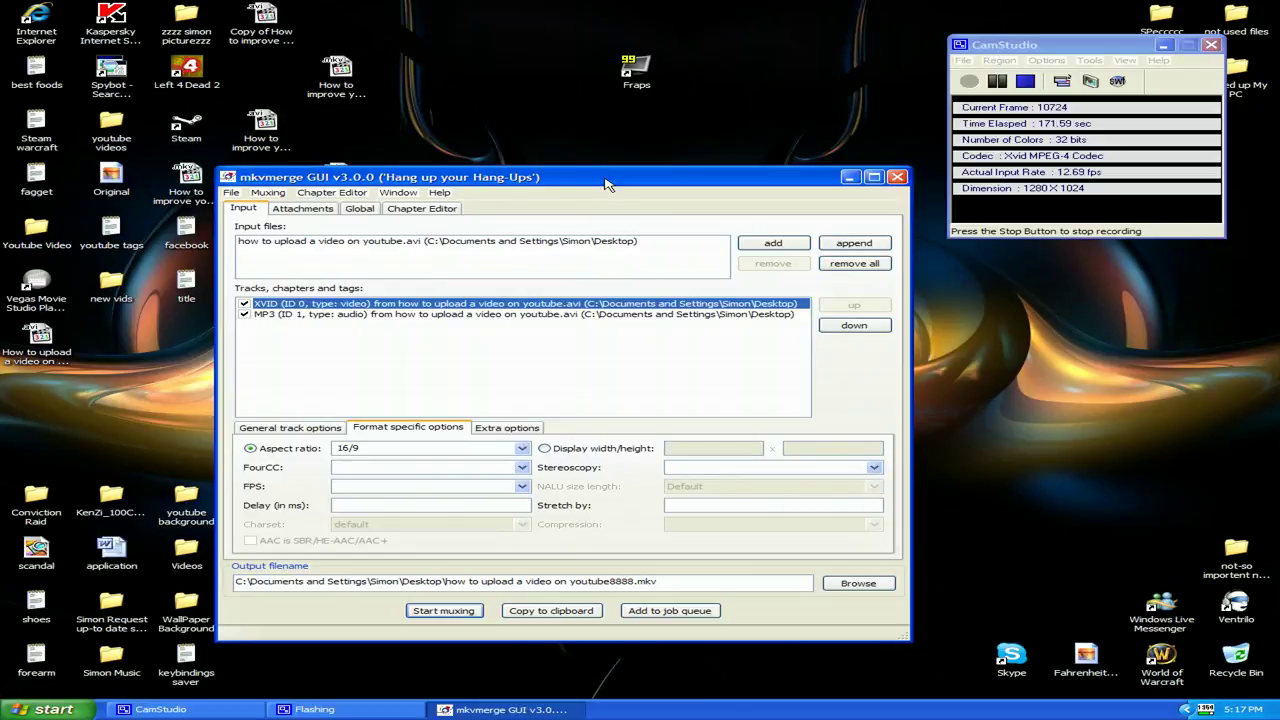
{"action": "left_click_drag", "start_coordinate": [605, 184], "coordinate": [893, 85]}
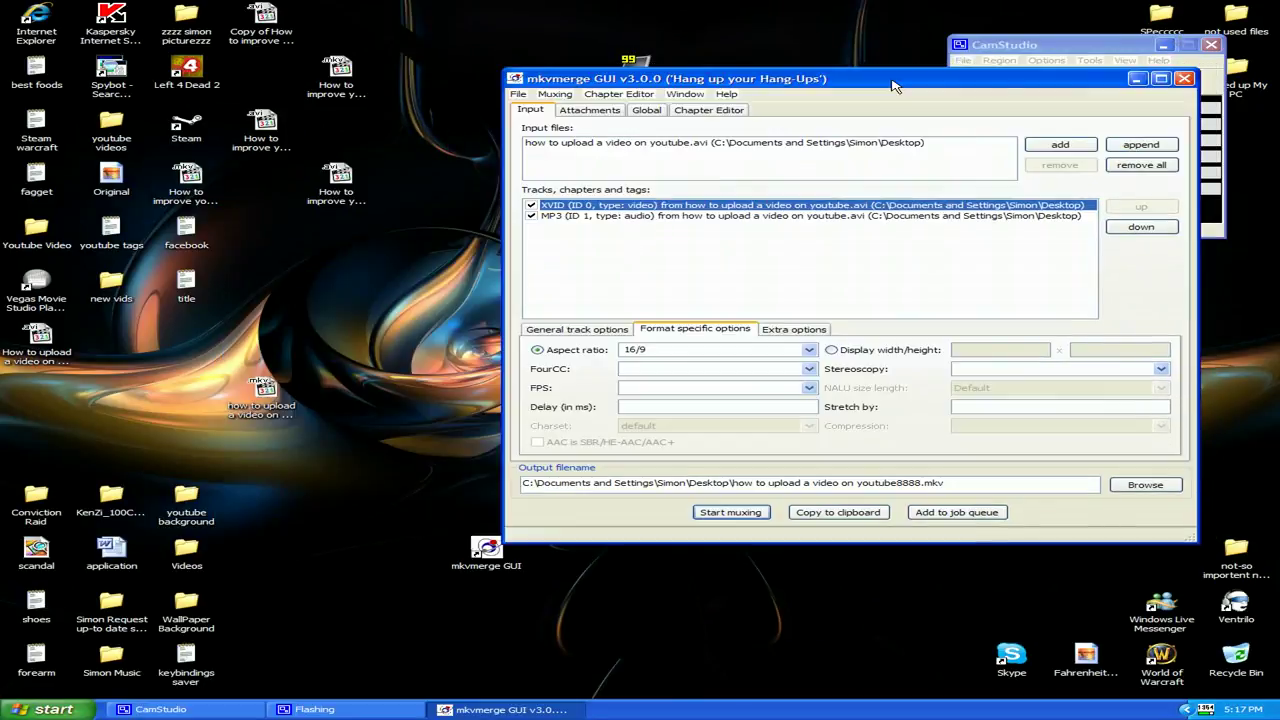